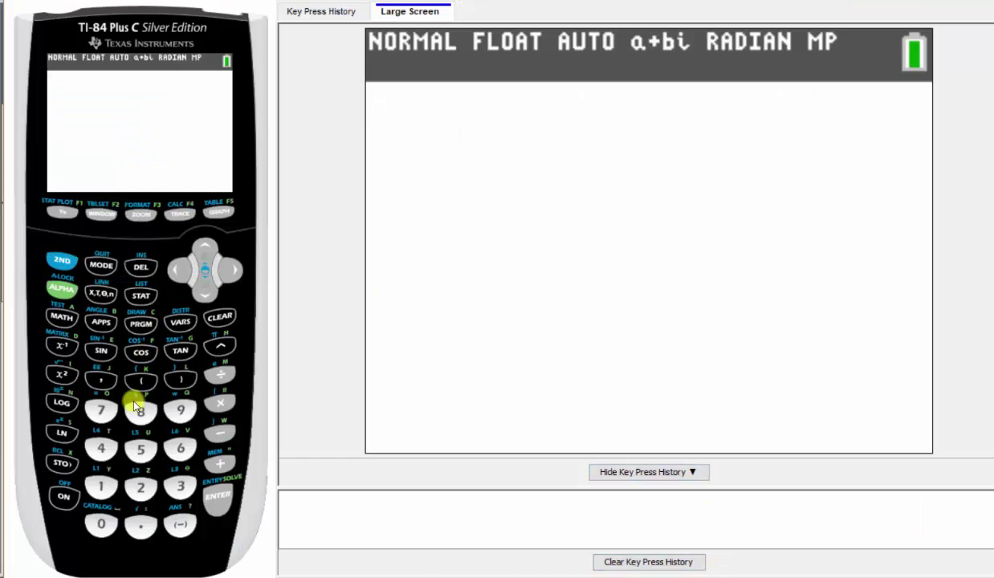
- Key in 52991926 and execute 52991926→A so the value is stored in A
{"action": "left_click", "coordinate": [138, 446]}
{"action": "left_click", "coordinate": [138, 490]}
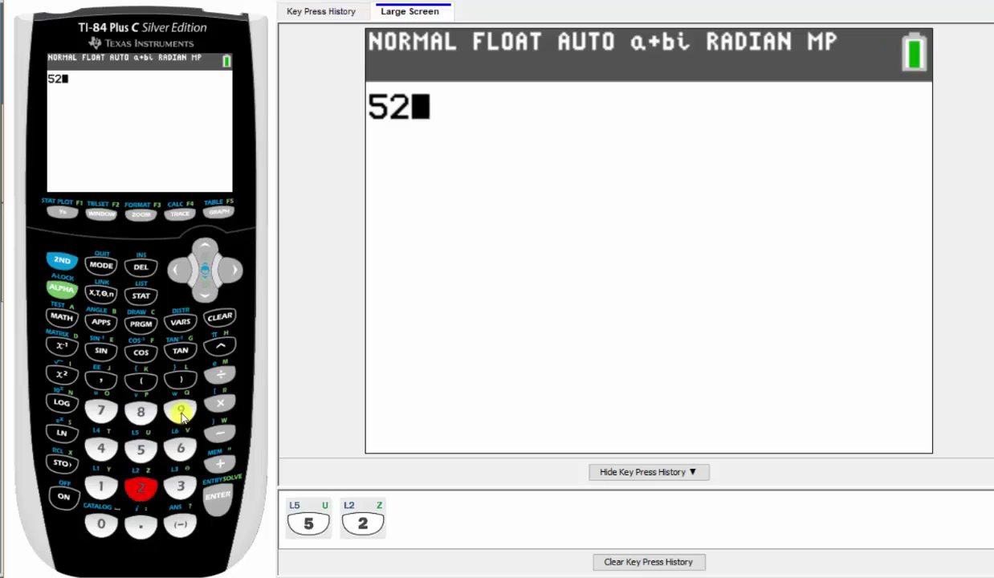
{"action": "left_click", "coordinate": [180, 410]}
{"action": "left_click", "coordinate": [180, 411]}
{"action": "left_click", "coordinate": [102, 488]}
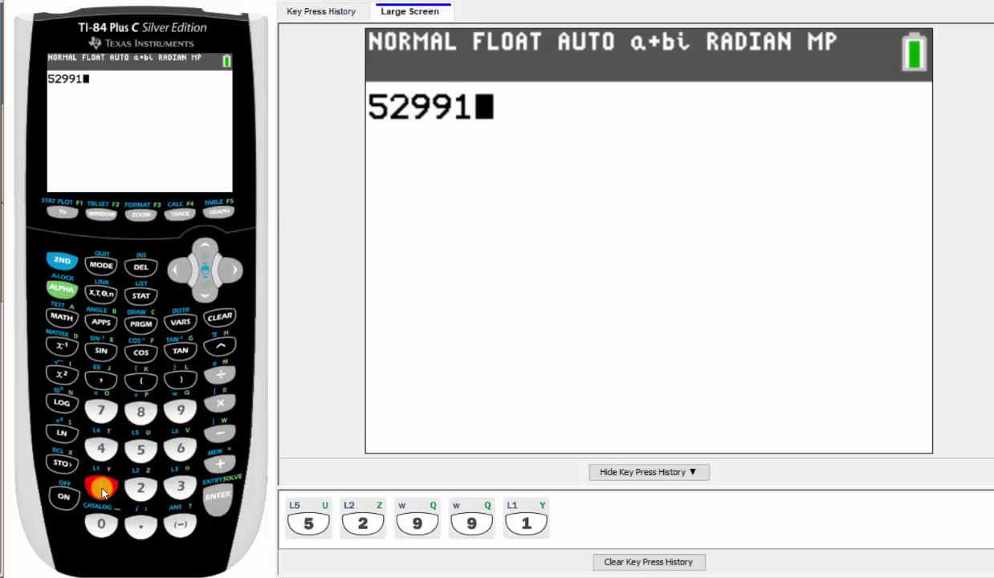
{"action": "left_click", "coordinate": [180, 410]}
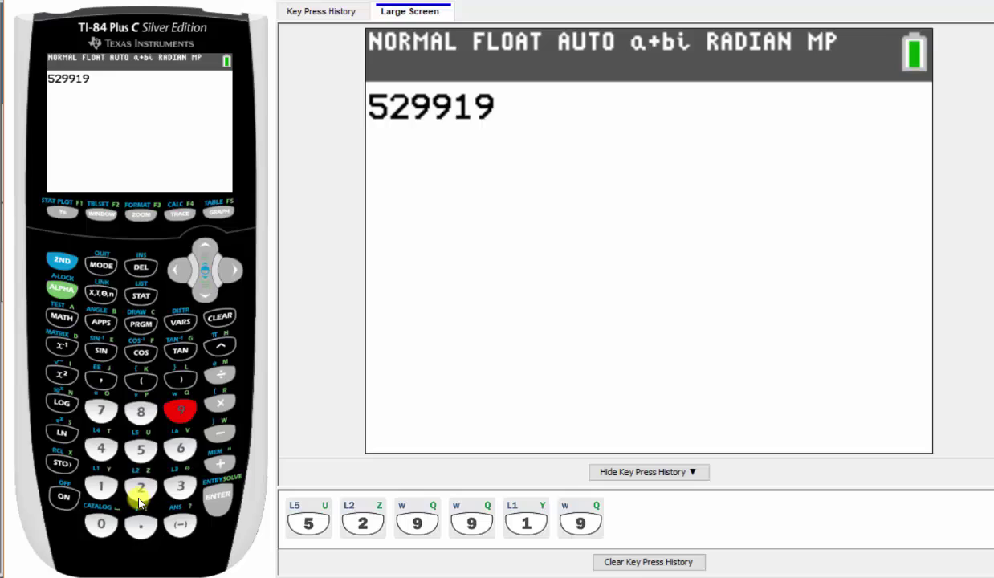
{"action": "left_click", "coordinate": [140, 487]}
{"action": "left_click", "coordinate": [178, 450]}
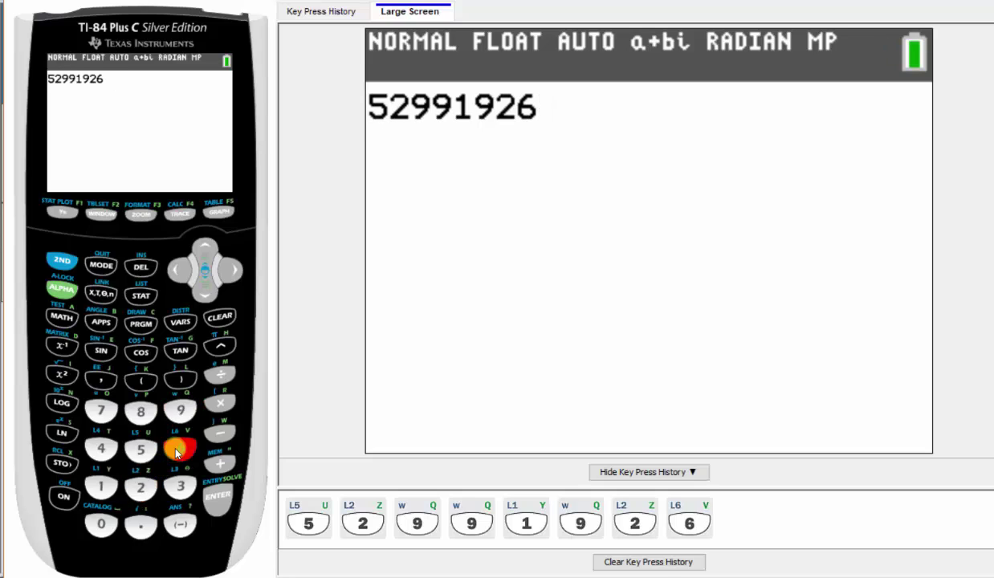
{"action": "left_click", "coordinate": [62, 463]}
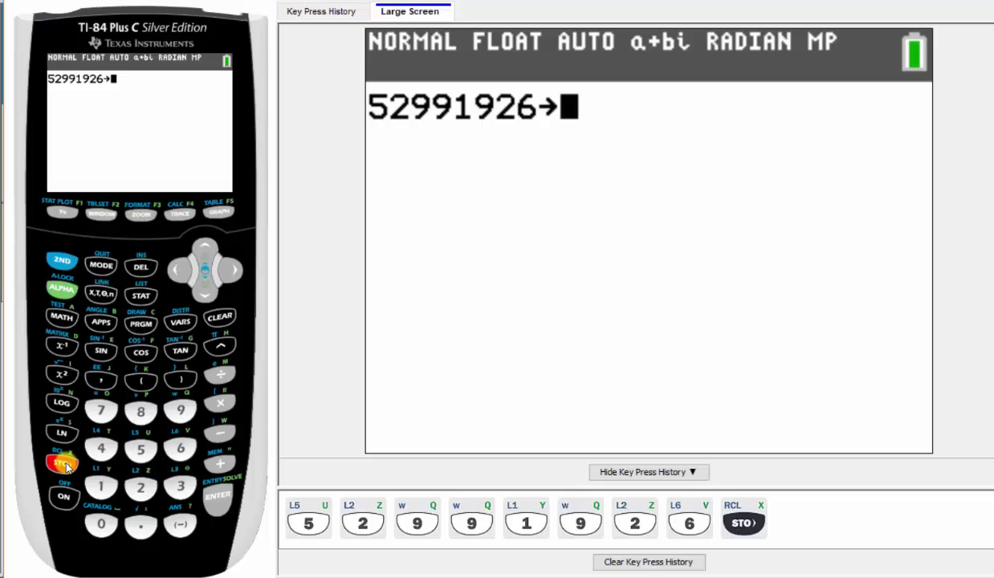
{"action": "left_click", "coordinate": [61, 288]}
{"action": "left_click", "coordinate": [62, 316]}
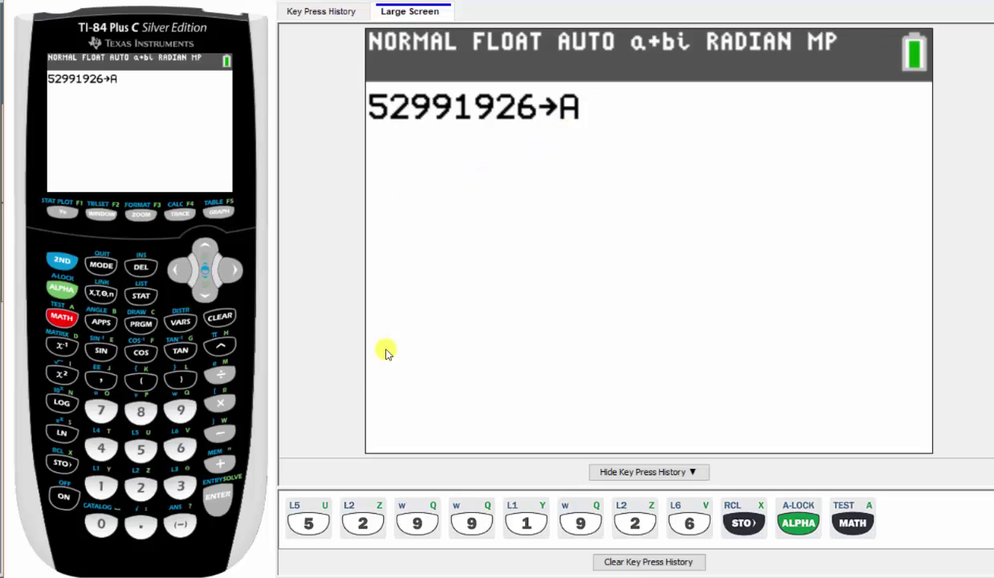
{"action": "left_click", "coordinate": [218, 496]}
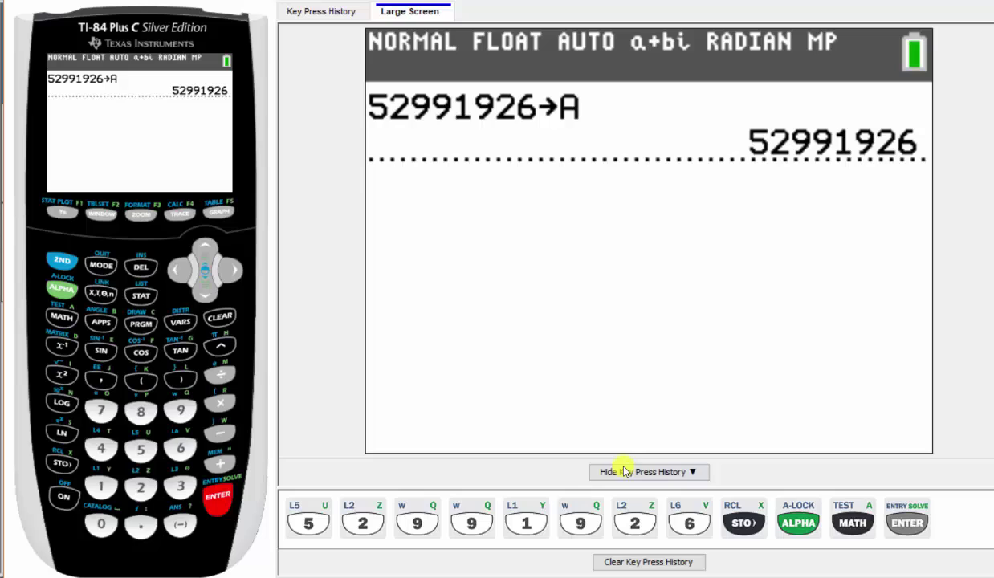
- Clear the key press history, execute 34587→B, then clear the history again
{"action": "left_click", "coordinate": [637, 562]}
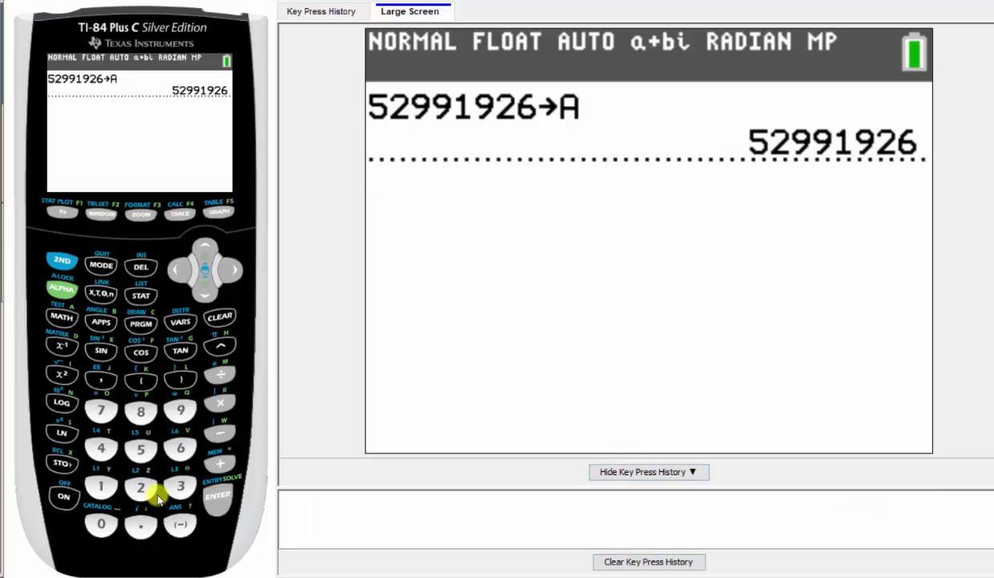
{"action": "left_click", "coordinate": [173, 485]}
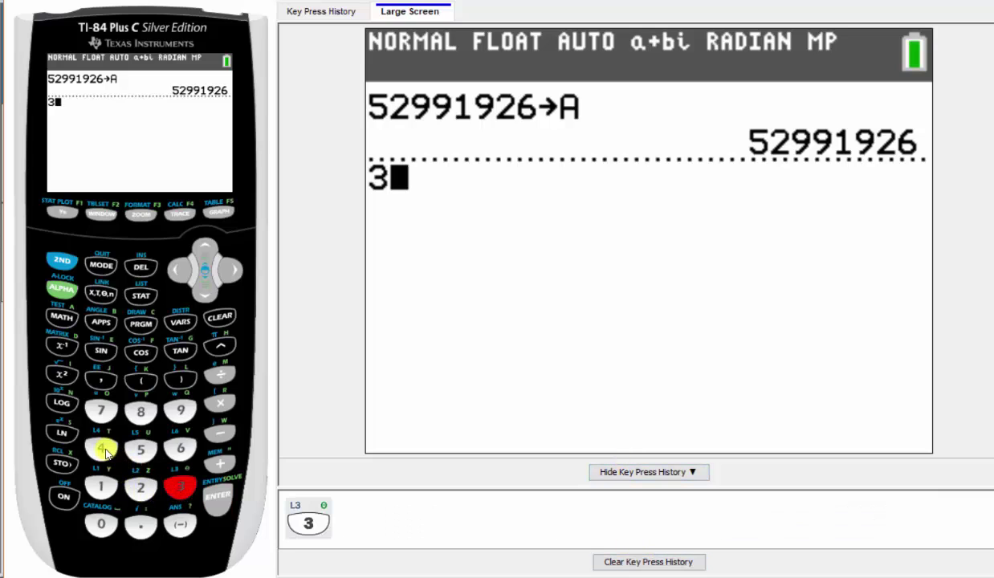
{"action": "left_click", "coordinate": [100, 449]}
{"action": "left_click", "coordinate": [141, 449]}
{"action": "left_click", "coordinate": [140, 413]}
{"action": "left_click", "coordinate": [112, 412]}
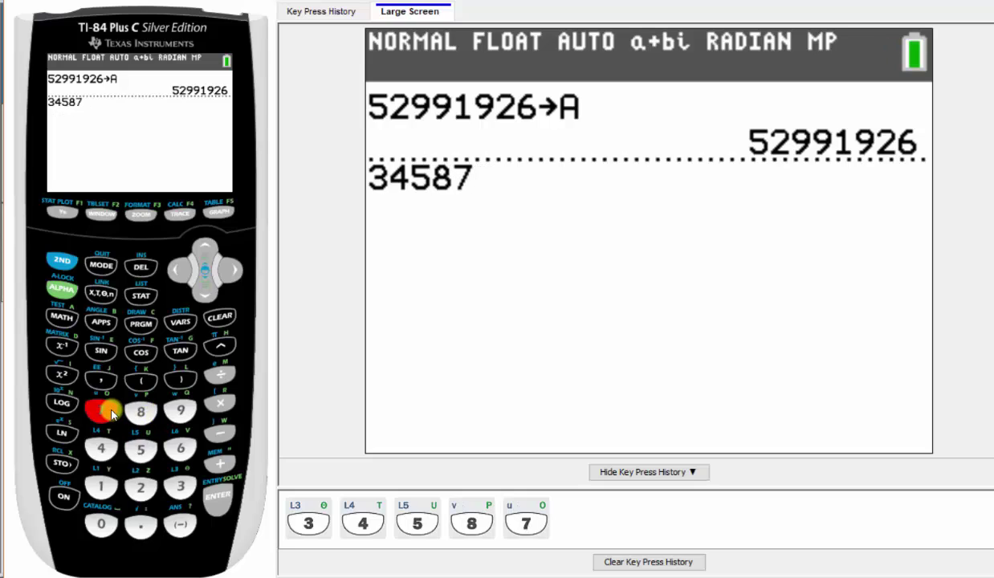
{"action": "left_click", "coordinate": [64, 462]}
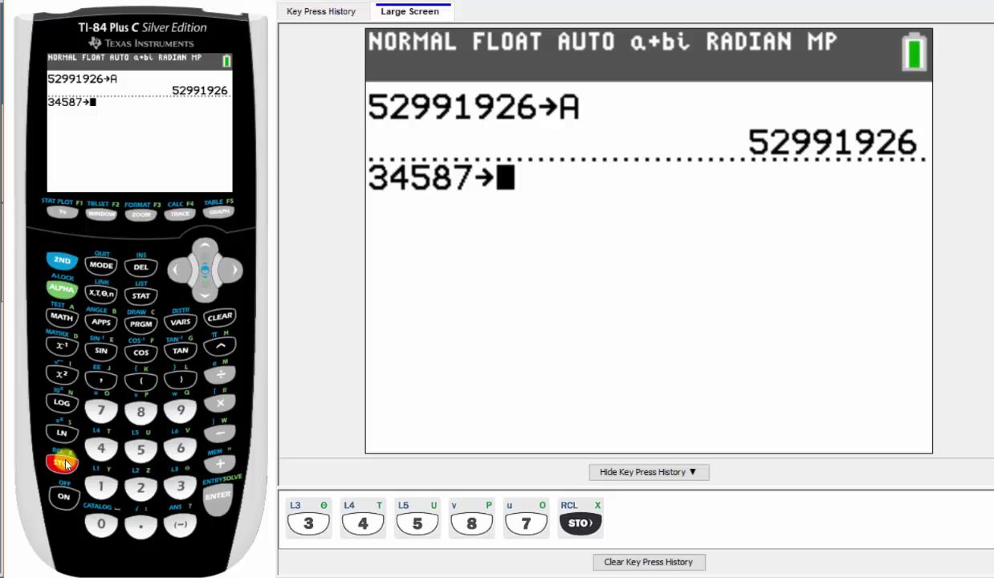
{"action": "left_click", "coordinate": [62, 287]}
{"action": "left_click", "coordinate": [100, 323]}
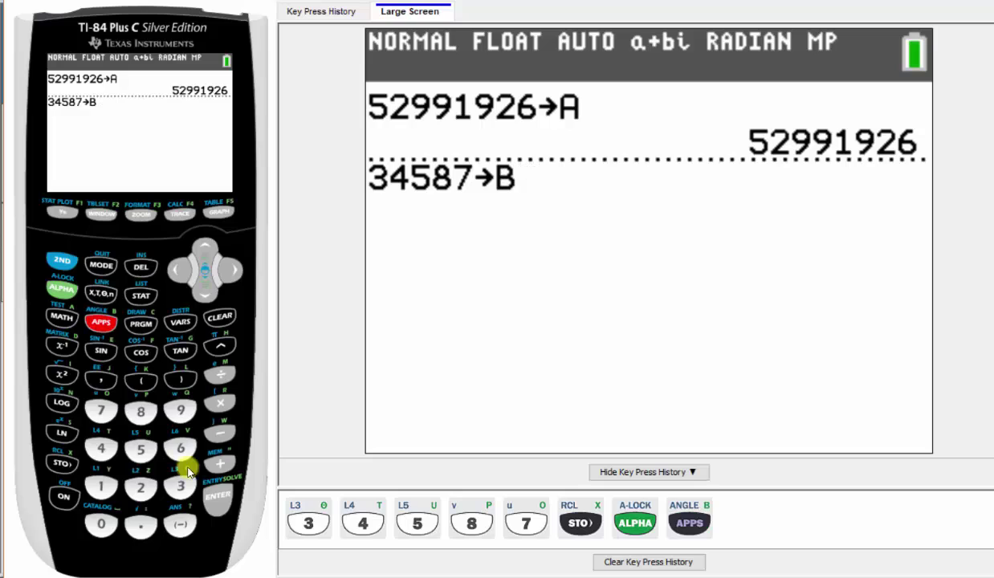
{"action": "left_click", "coordinate": [215, 499]}
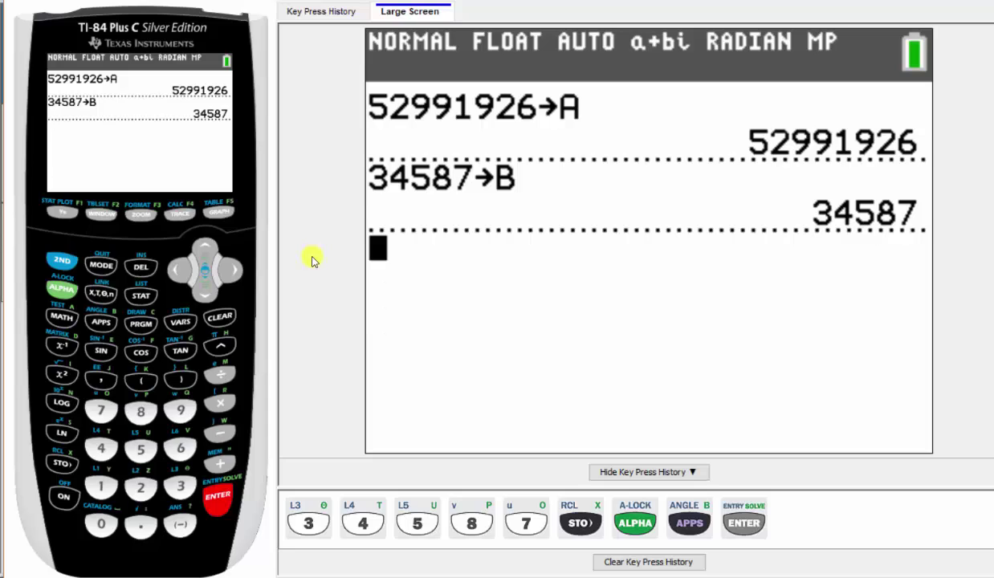
{"action": "left_click", "coordinate": [648, 562]}
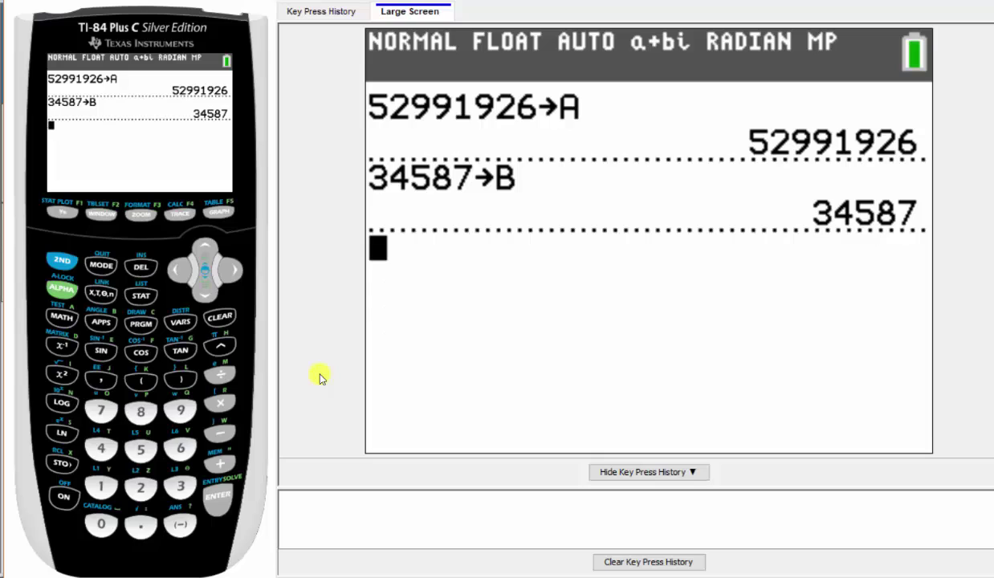
- Evaluate A+B, giving 53026513
{"action": "left_click", "coordinate": [64, 291]}
{"action": "left_click", "coordinate": [62, 315]}
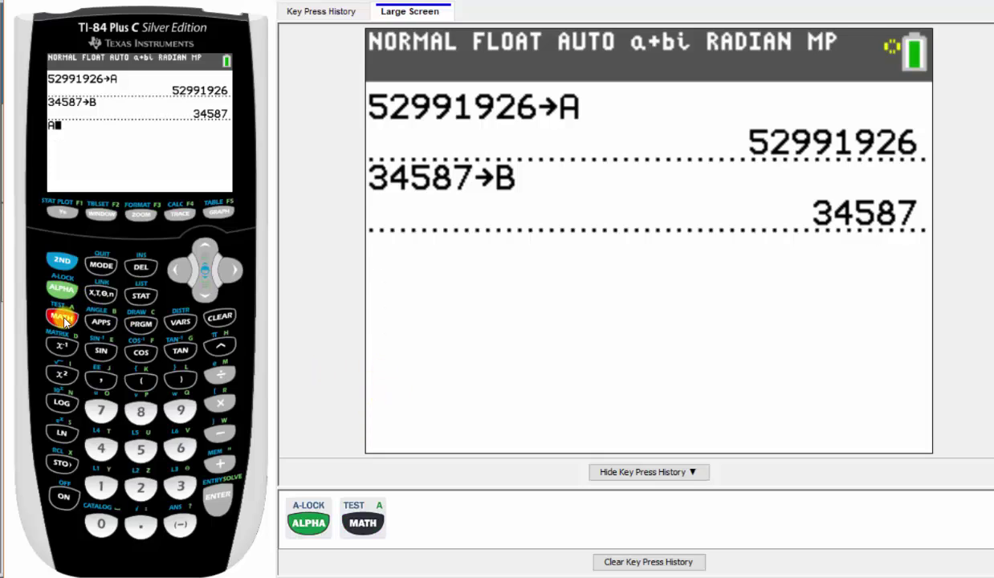
{"action": "left_click", "coordinate": [210, 462]}
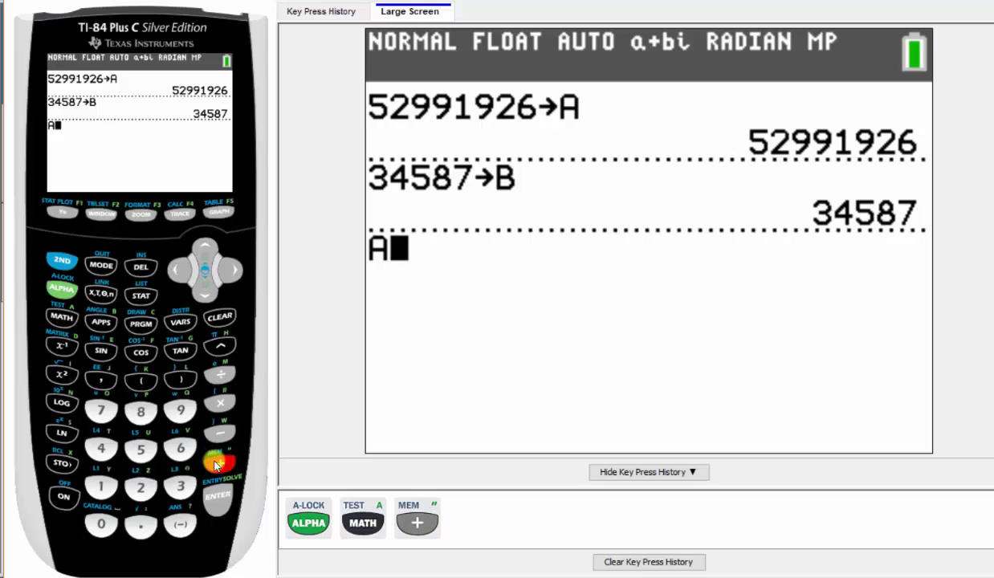
{"action": "left_click", "coordinate": [63, 291]}
{"action": "left_click", "coordinate": [101, 322]}
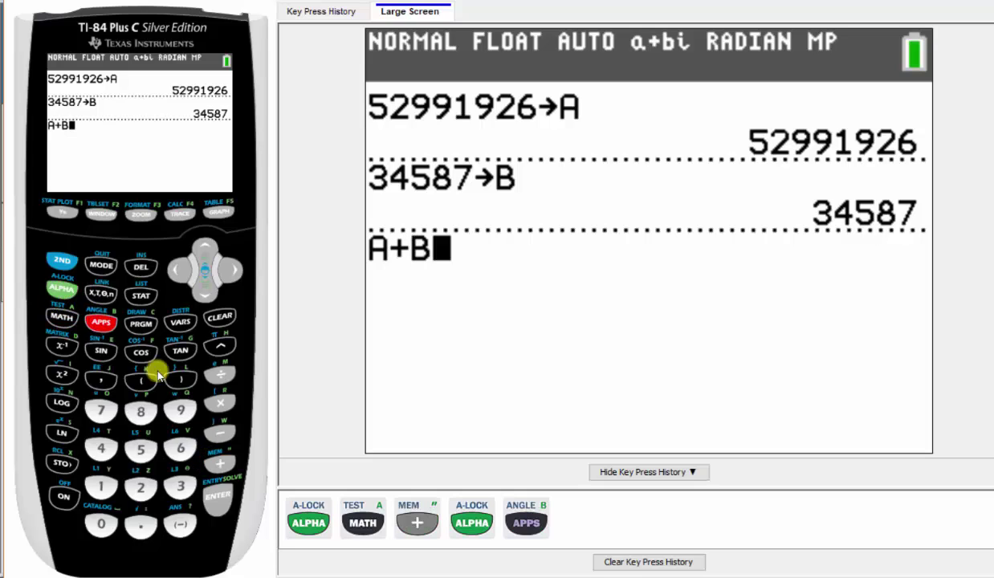
{"action": "left_click", "coordinate": [217, 493]}
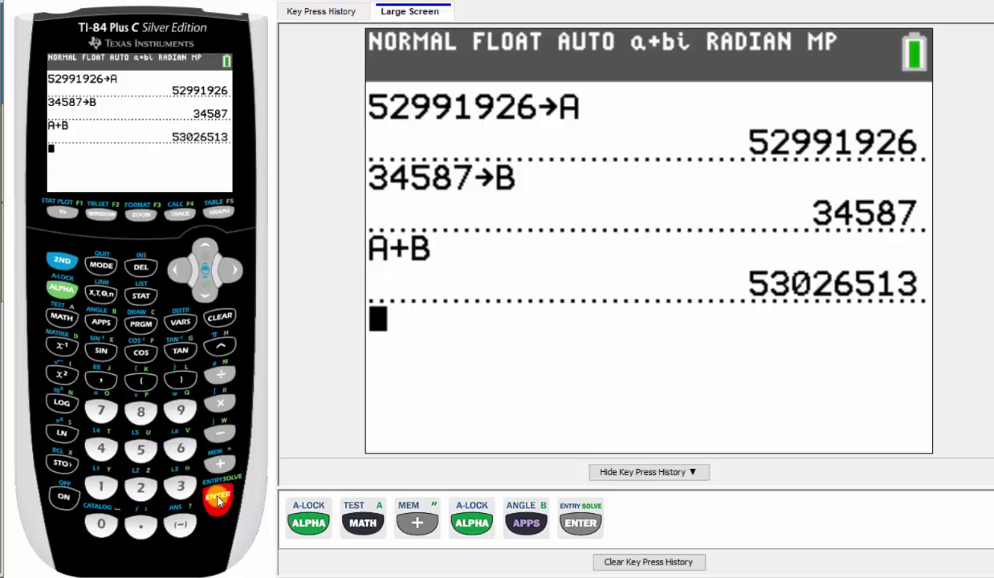
- Evaluate A−B, giving 52957339
{"action": "left_click", "coordinate": [72, 291]}
{"action": "left_click", "coordinate": [66, 312]}
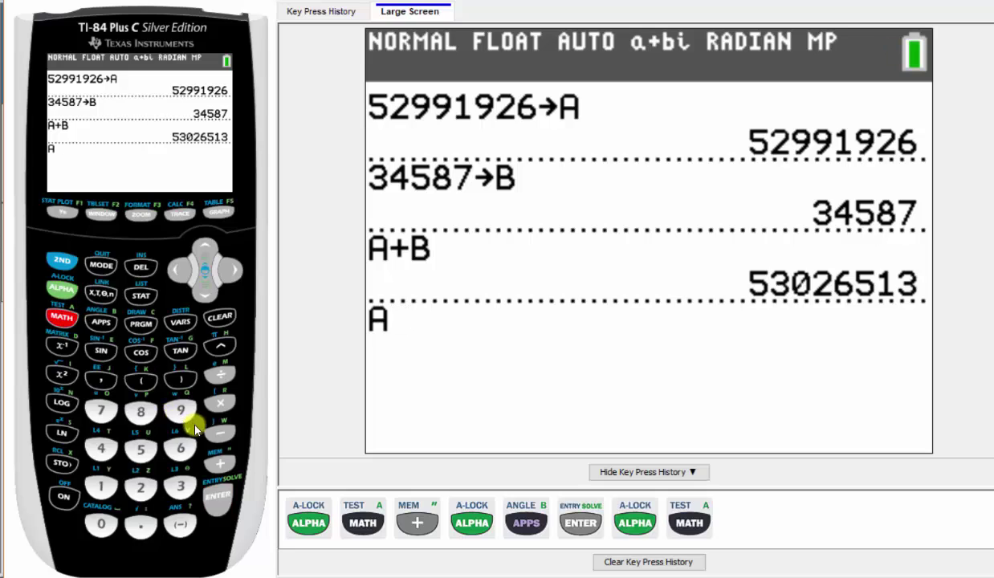
{"action": "left_click", "coordinate": [217, 434]}
{"action": "left_click", "coordinate": [62, 288]}
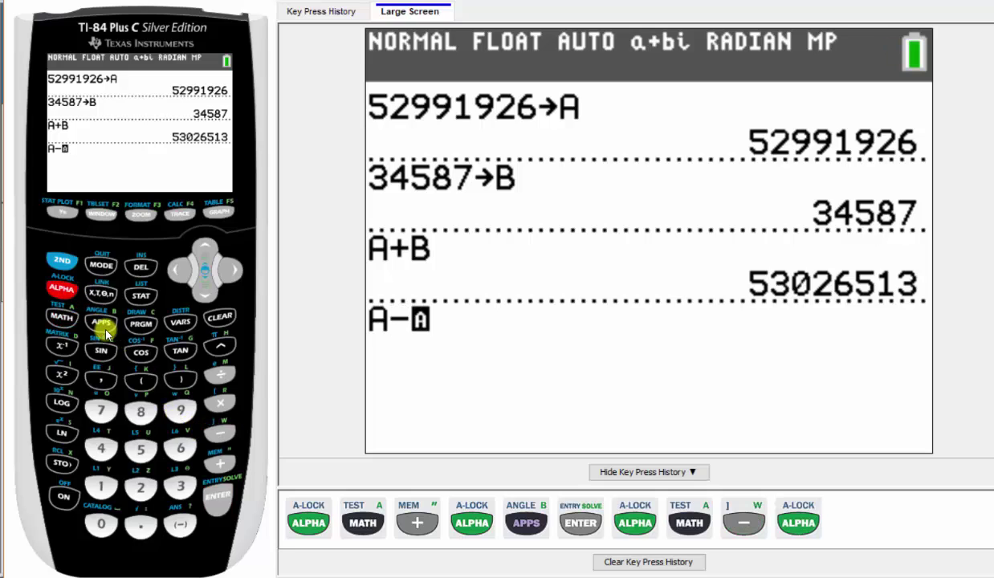
{"action": "left_click", "coordinate": [103, 321]}
{"action": "left_click", "coordinate": [217, 491]}
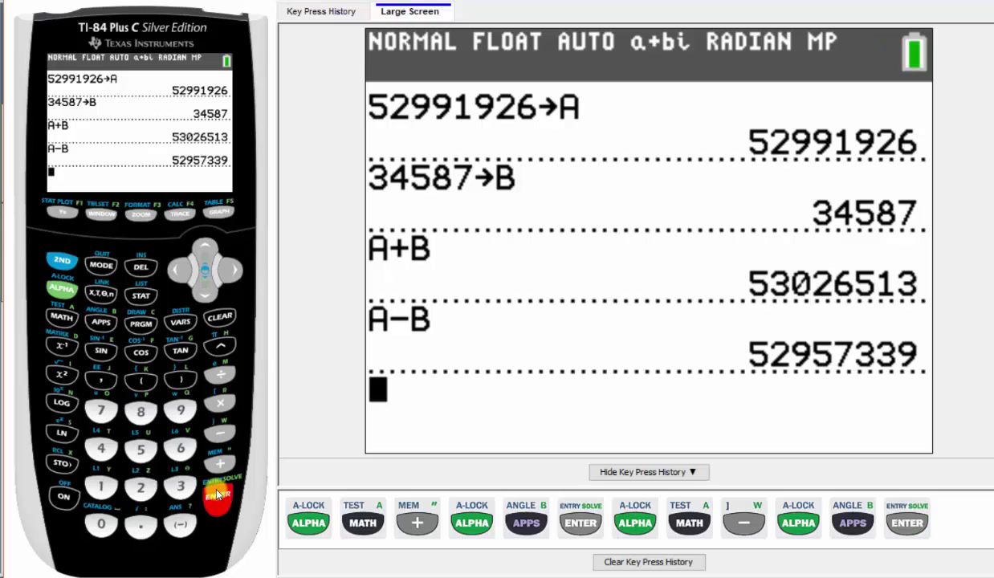
- Clear the key press history and evaluate A*B, giving 1.832831745E12
{"action": "left_click", "coordinate": [648, 562]}
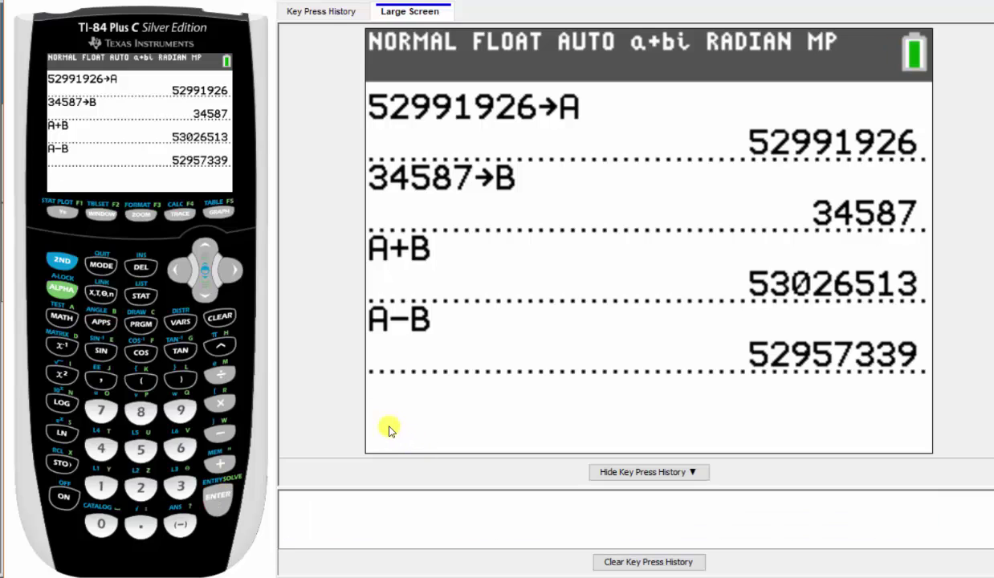
{"action": "left_click", "coordinate": [61, 286]}
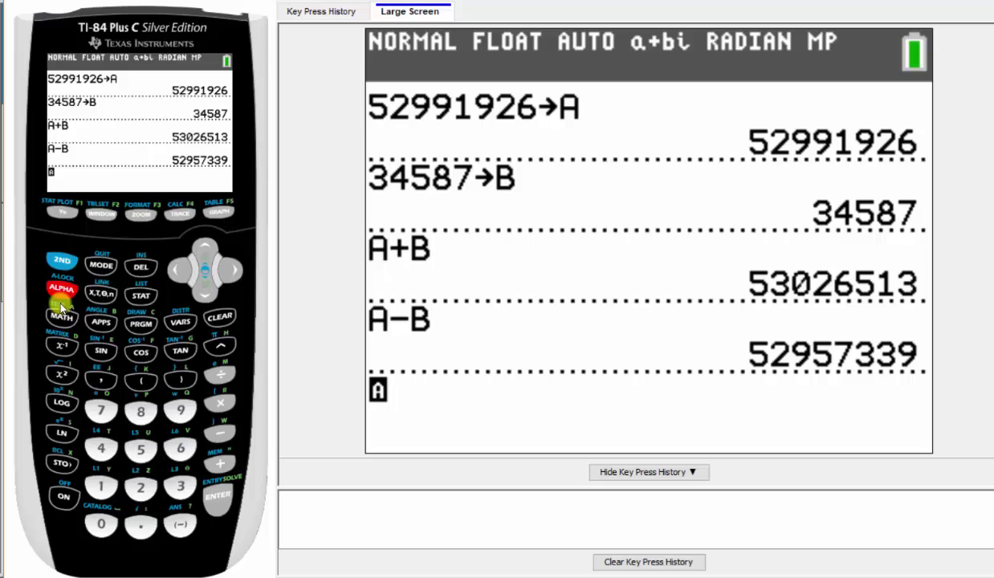
{"action": "left_click", "coordinate": [62, 317]}
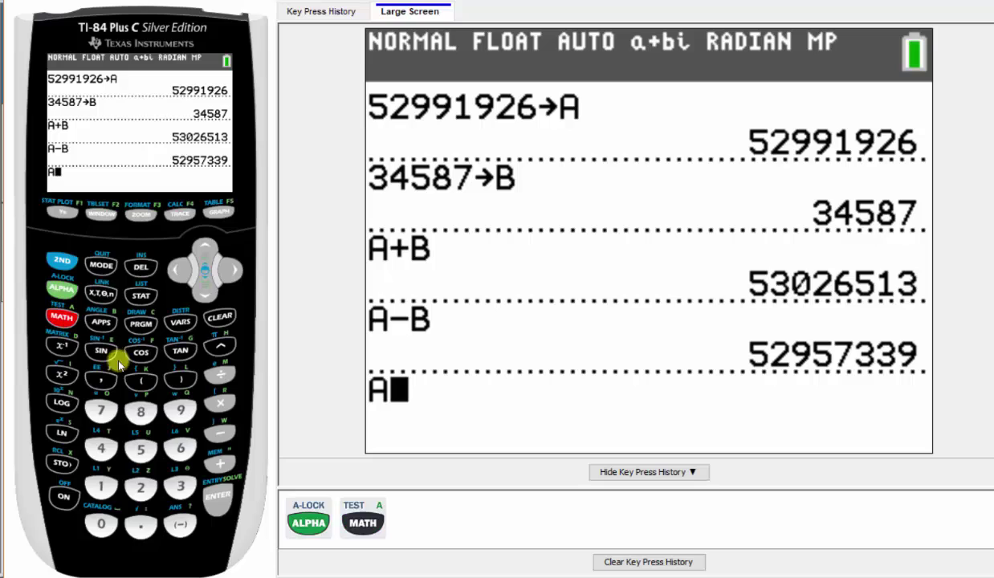
{"action": "left_click", "coordinate": [220, 403]}
{"action": "left_click", "coordinate": [64, 285]}
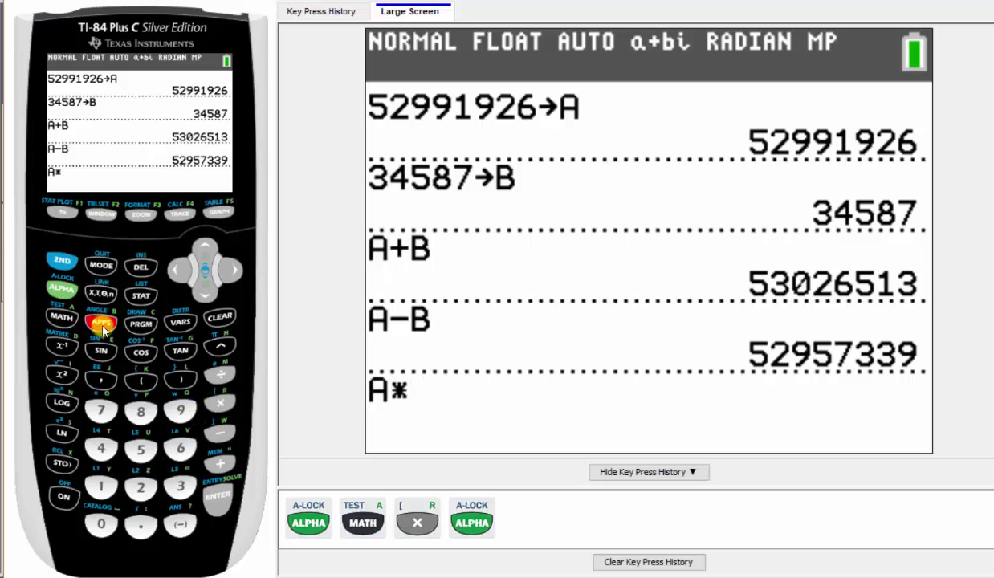
{"action": "left_click", "coordinate": [100, 322]}
{"action": "left_click", "coordinate": [219, 500]}
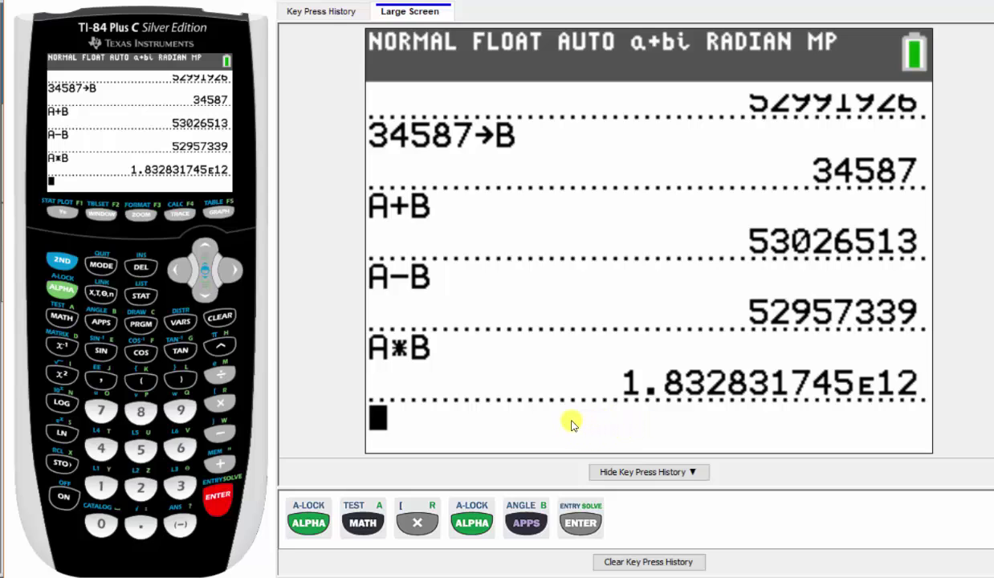
- Evaluate A/B, giving 1532.134212
{"action": "left_click", "coordinate": [62, 290]}
{"action": "left_click", "coordinate": [62, 311]}
{"action": "key", "text": "slash"}
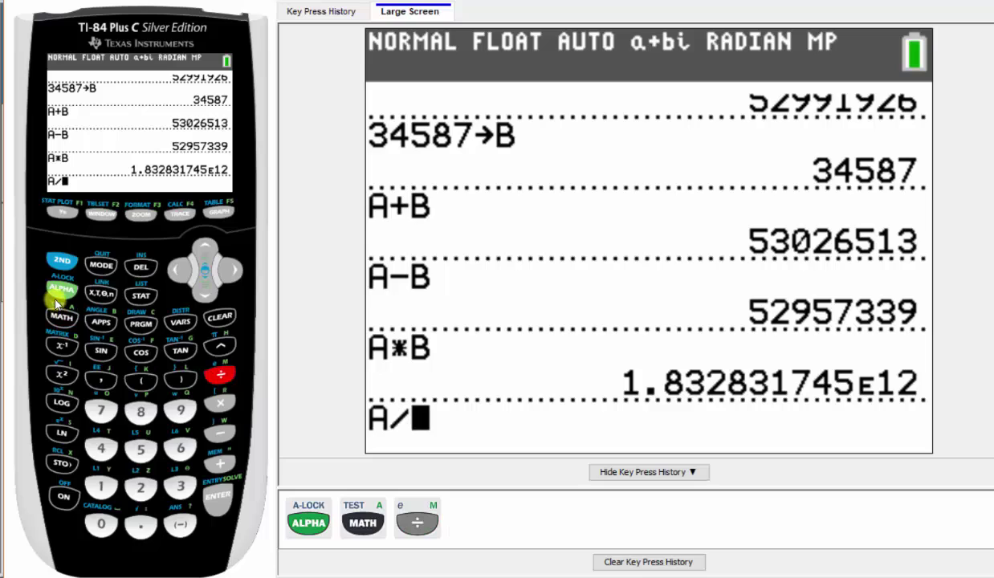
{"action": "left_click", "coordinate": [62, 289]}
{"action": "left_click", "coordinate": [101, 322]}
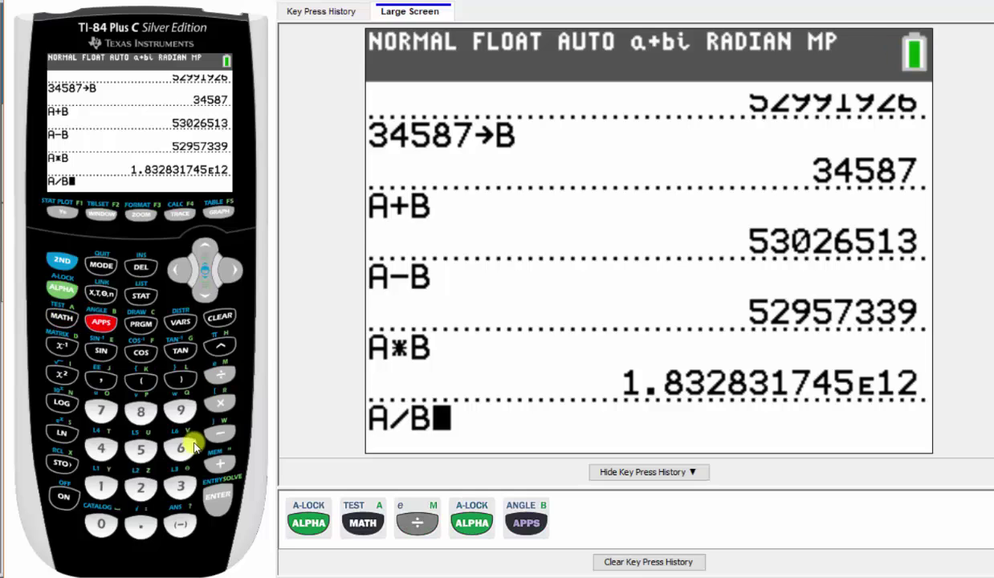
{"action": "left_click", "coordinate": [221, 498]}
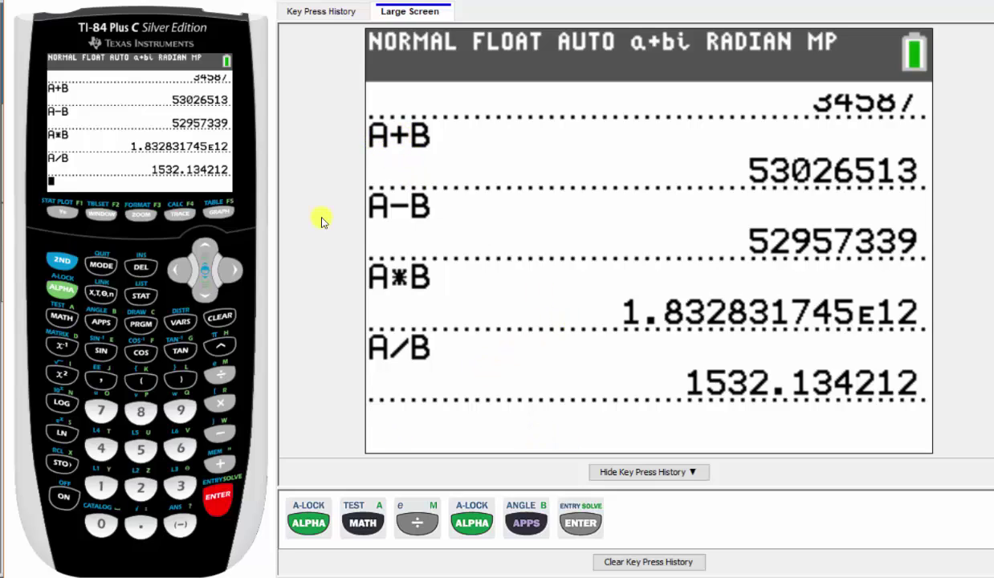
- Recall the A/B entry, change the division to multiplication, and rerun A*B
{"action": "left_click", "coordinate": [678, 564]}
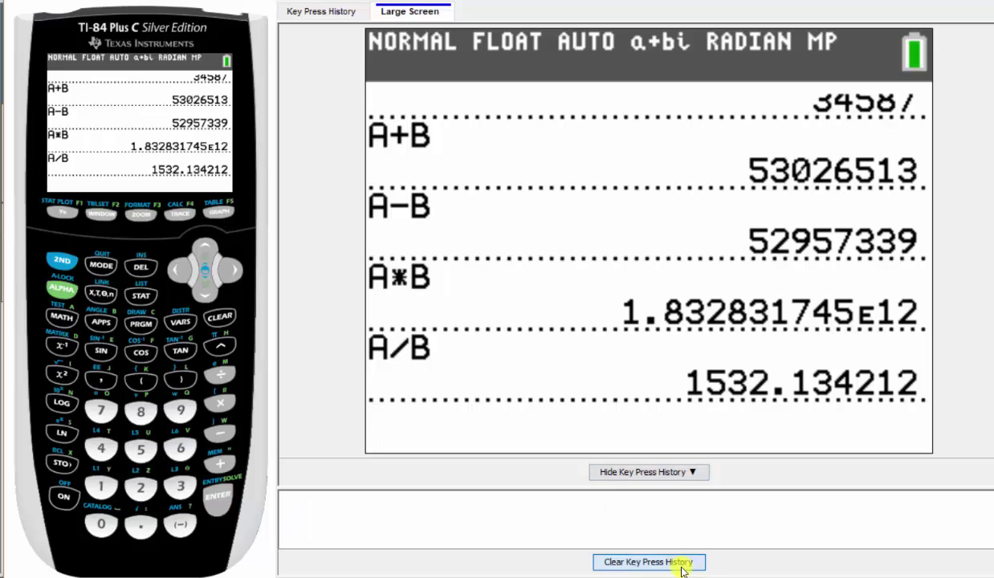
{"action": "left_click", "coordinate": [61, 264]}
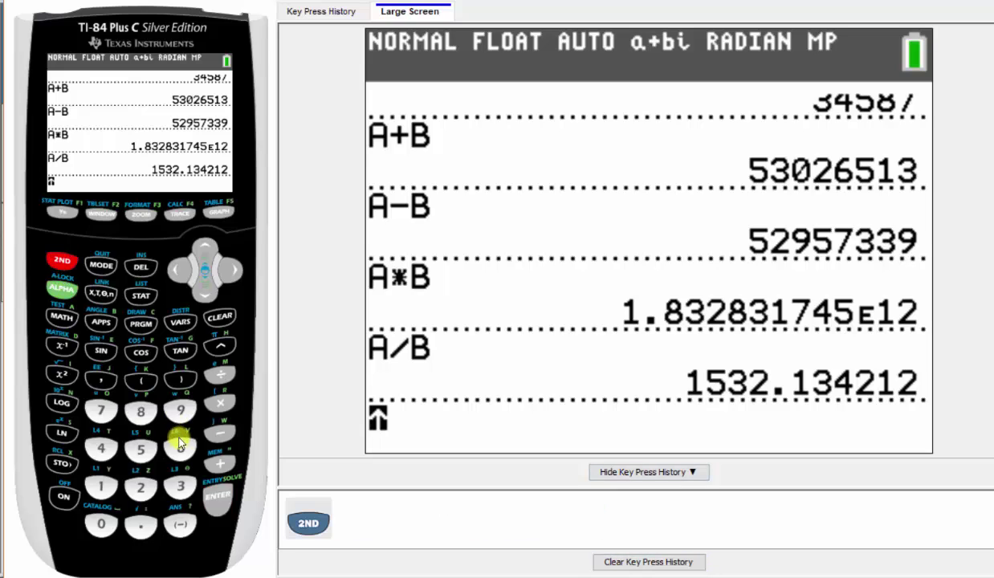
{"action": "left_click", "coordinate": [216, 504]}
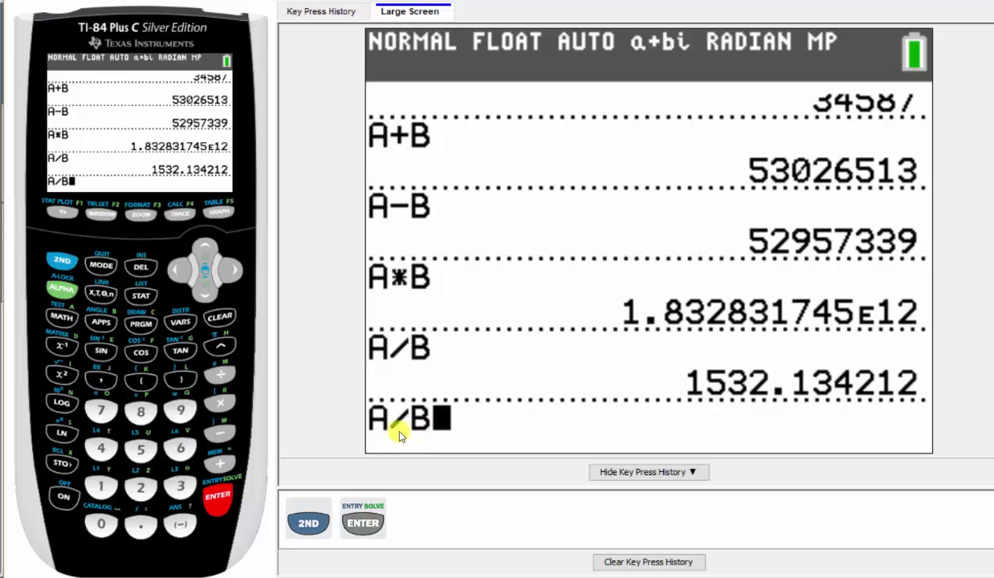
{"action": "left_click", "coordinate": [178, 272]}
{"action": "left_click", "coordinate": [178, 272]}
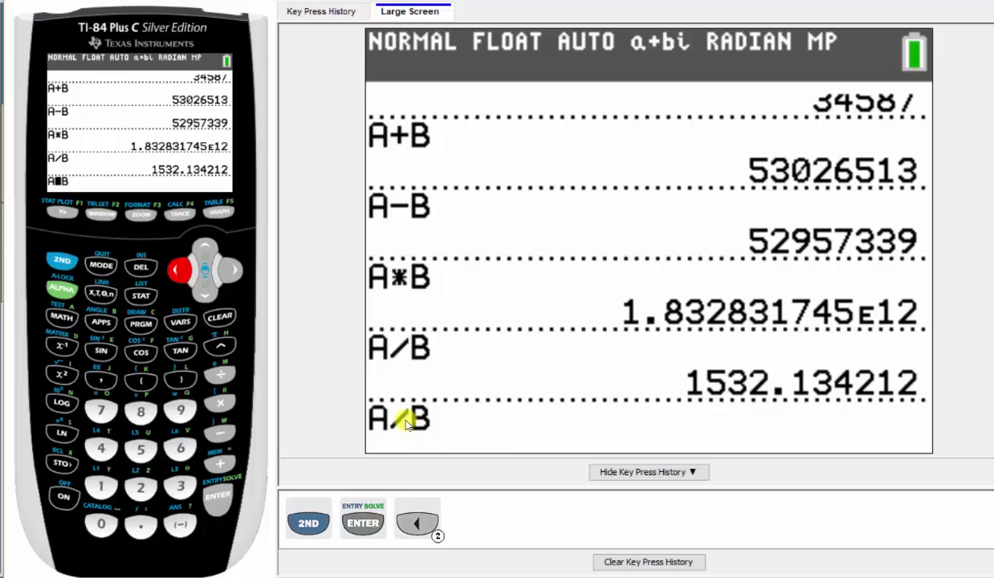
{"action": "left_click", "coordinate": [220, 402]}
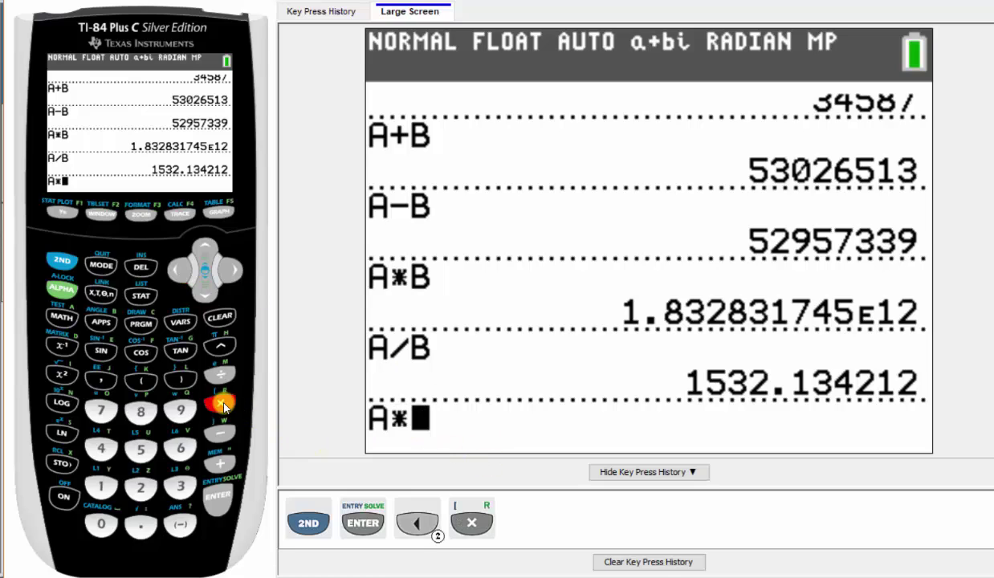
{"action": "left_click", "coordinate": [217, 502]}
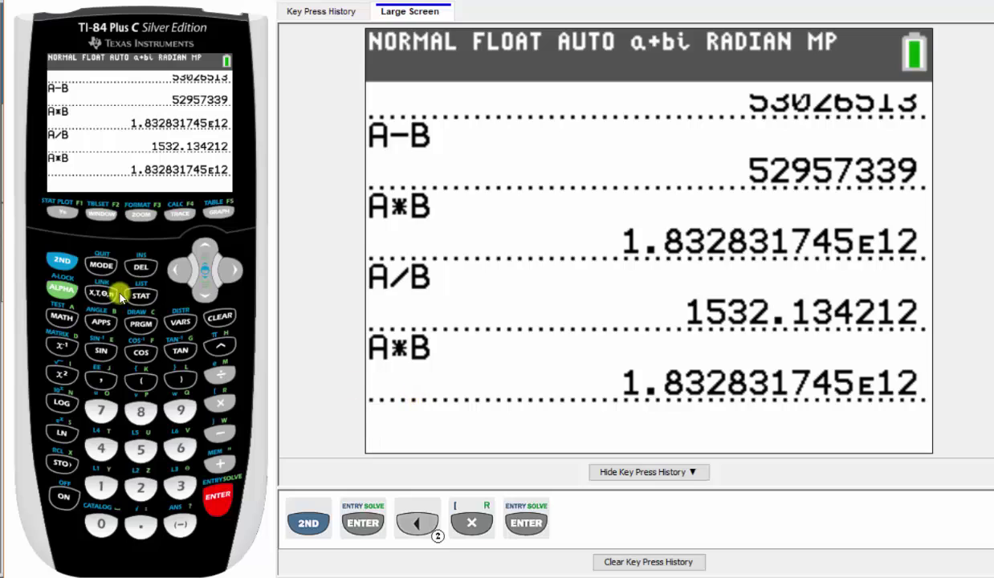
- Recall the A*B entry, change the multiplication to subtraction, and rerun A−B
{"action": "key", "text": "shift"}
{"action": "left_click", "coordinate": [212, 492]}
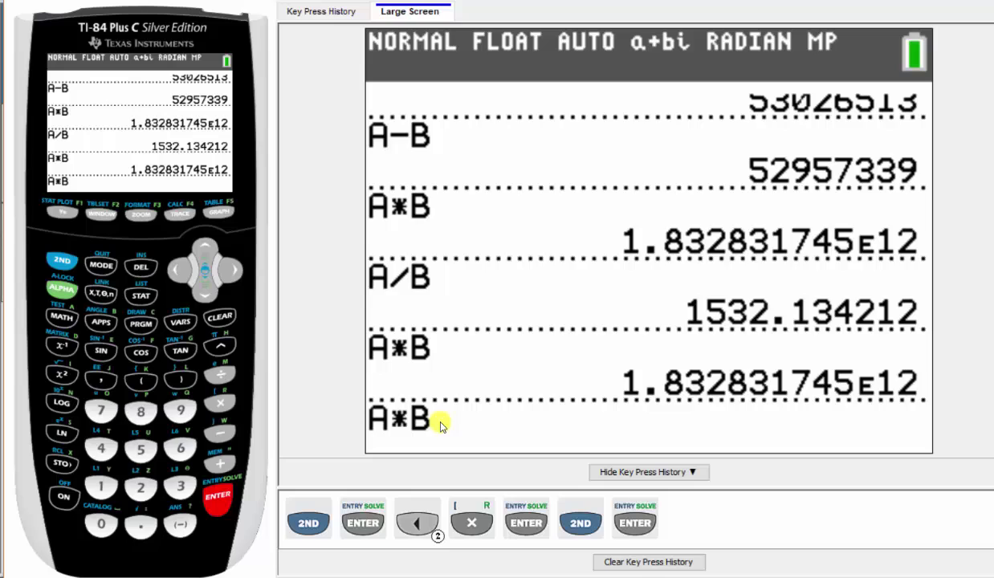
{"action": "left_click", "coordinate": [191, 278]}
{"action": "left_click", "coordinate": [196, 283]}
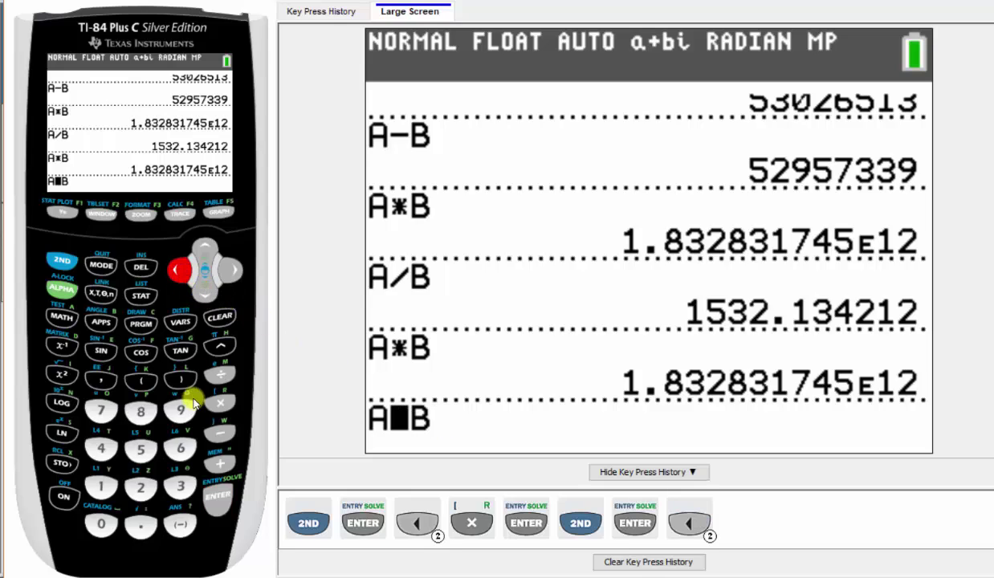
{"action": "left_click", "coordinate": [220, 434]}
{"action": "left_click", "coordinate": [235, 503]}
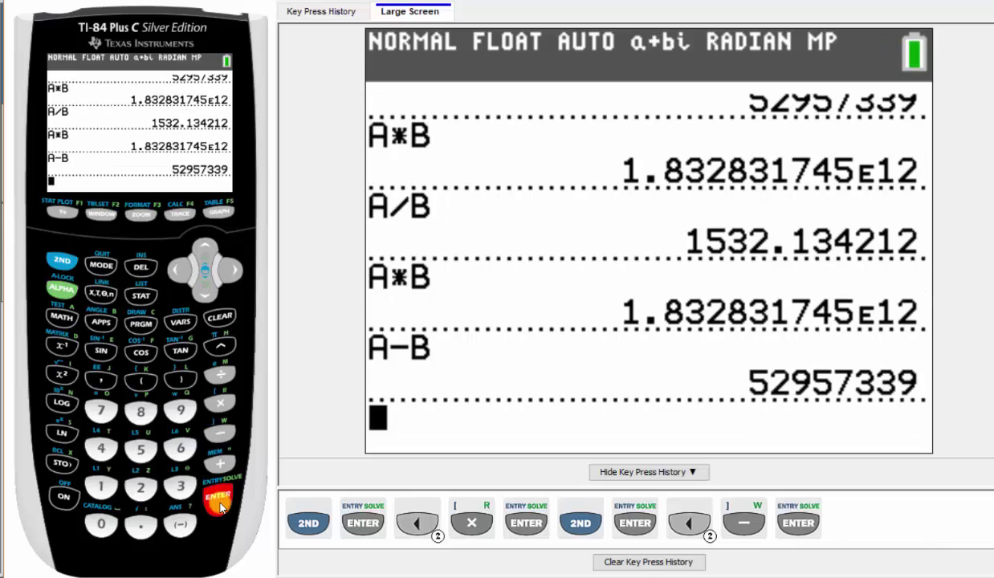